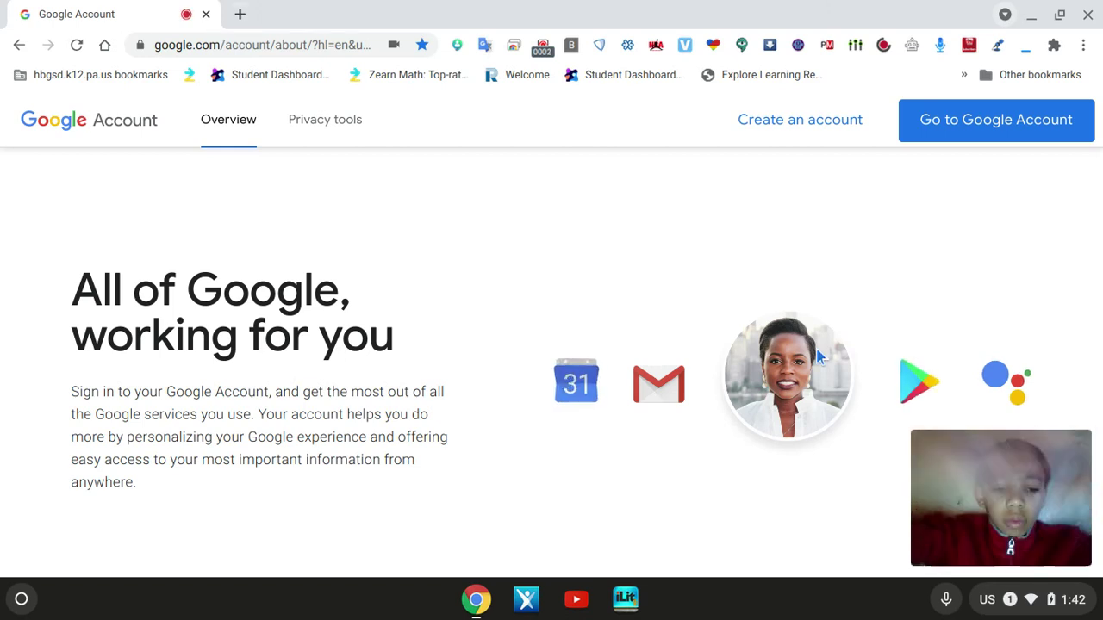
Nudge the system volume up, down, and back up
key(XF86AudioRaiseVolume)
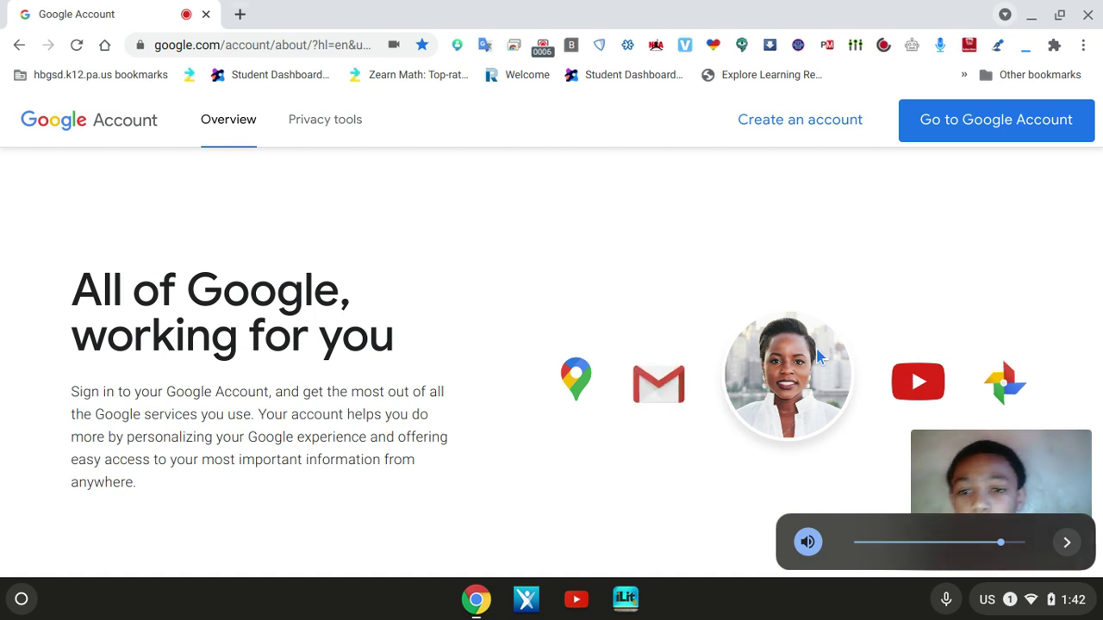
key(XF86AudioLowerVolume)
key(XF86AudioRaiseVolume)
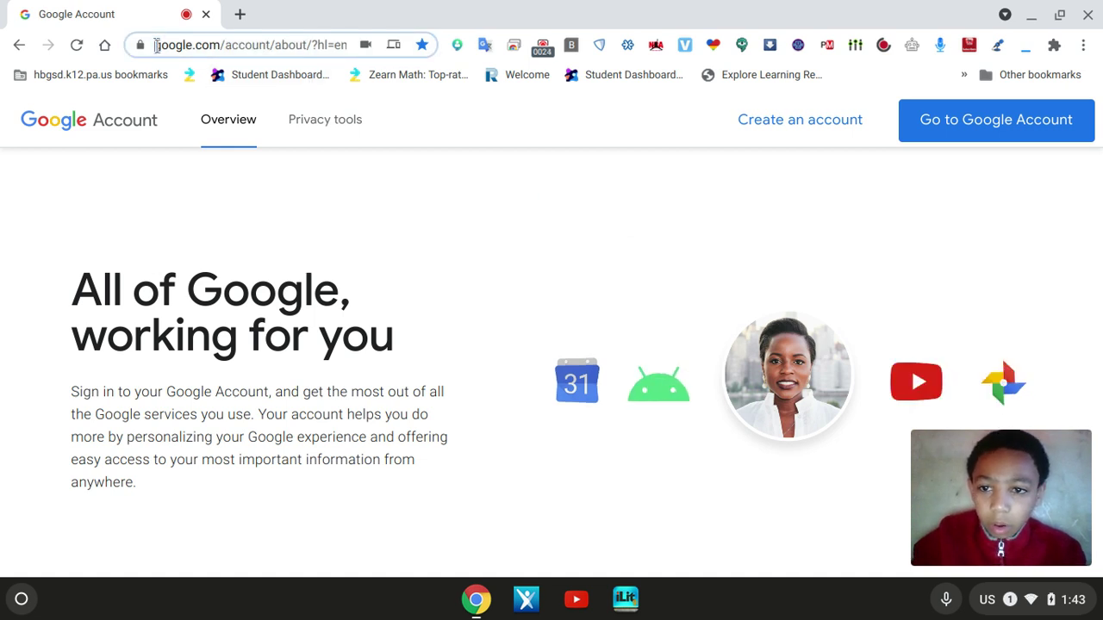
Select the web address in Chrome's address bar, then dismiss the suggestions
double_click(204, 47)
mouse_move(204, 47)
mouse_down()
mouse_move(245, 52)
mouse_move(151, 47)
mouse_up()
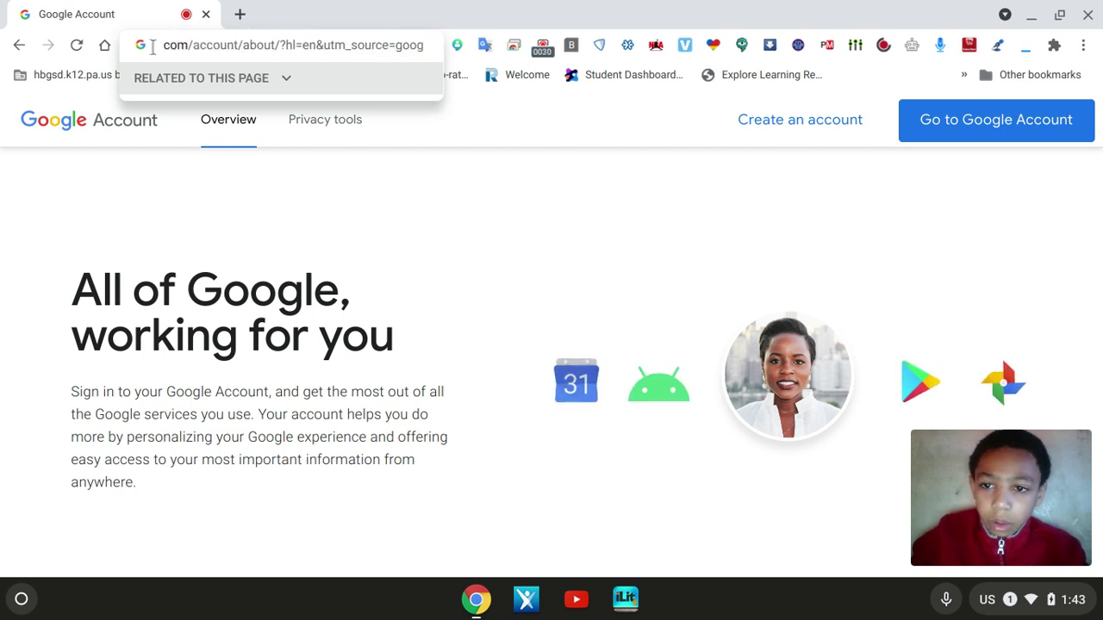
drag(151, 48, 151, 47)
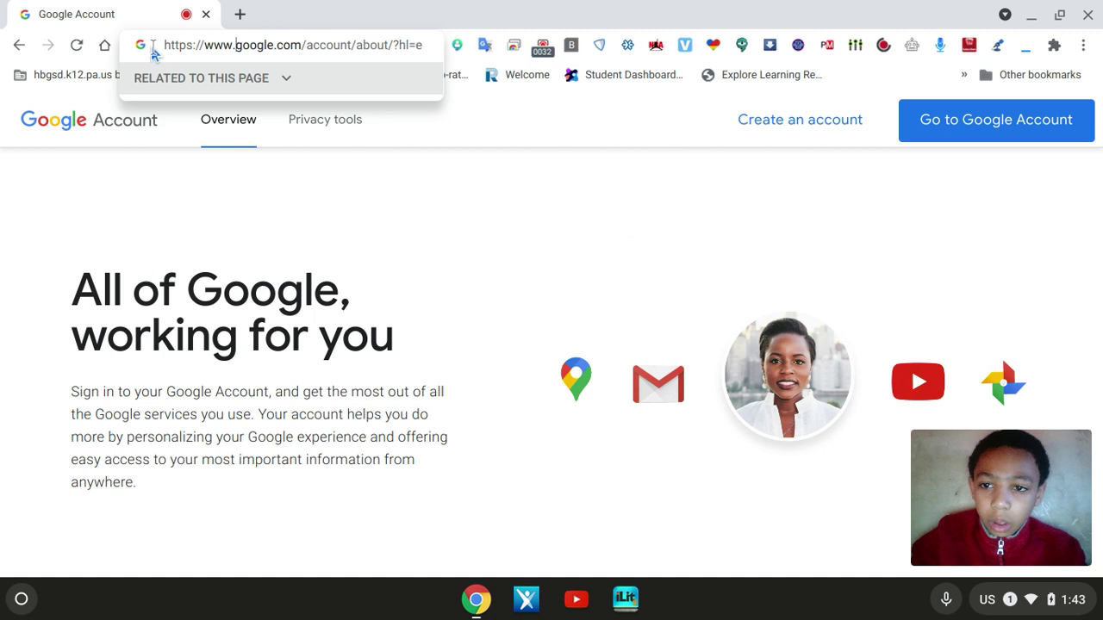
click(340, 216)
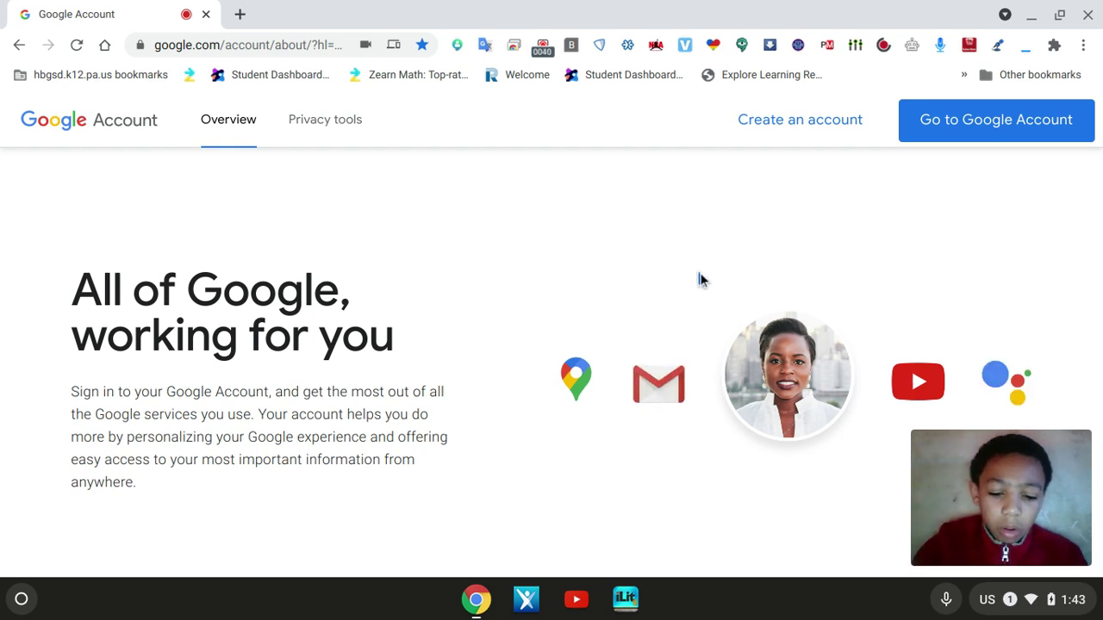
Return to the full-screen browser and choose 'Create an account' on the Google Account page
key(F5)
click(590, 293)
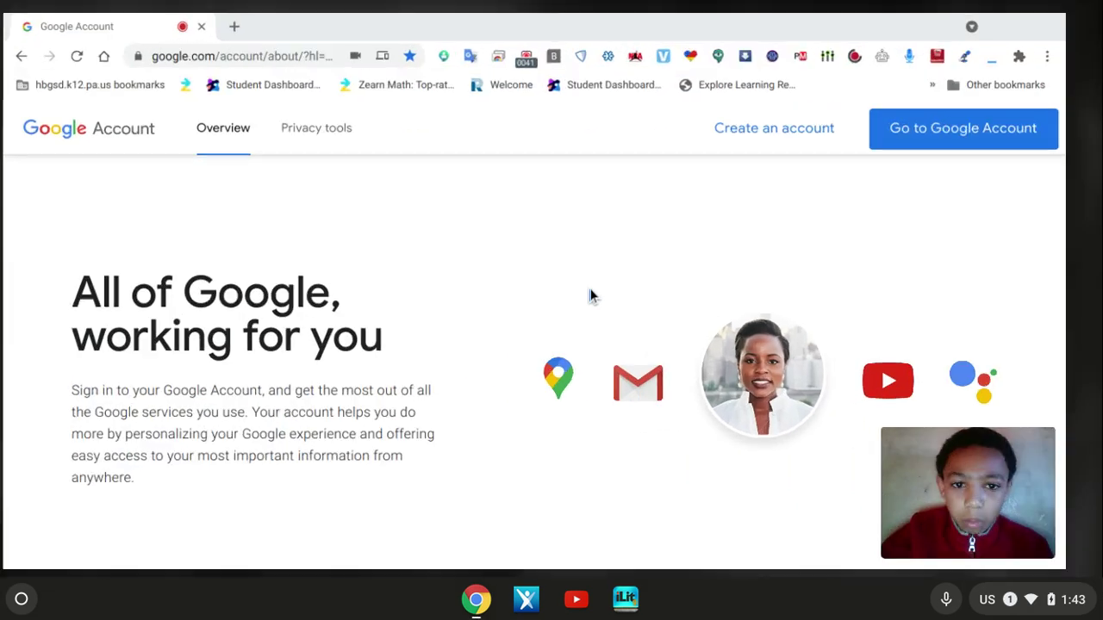
click(784, 124)
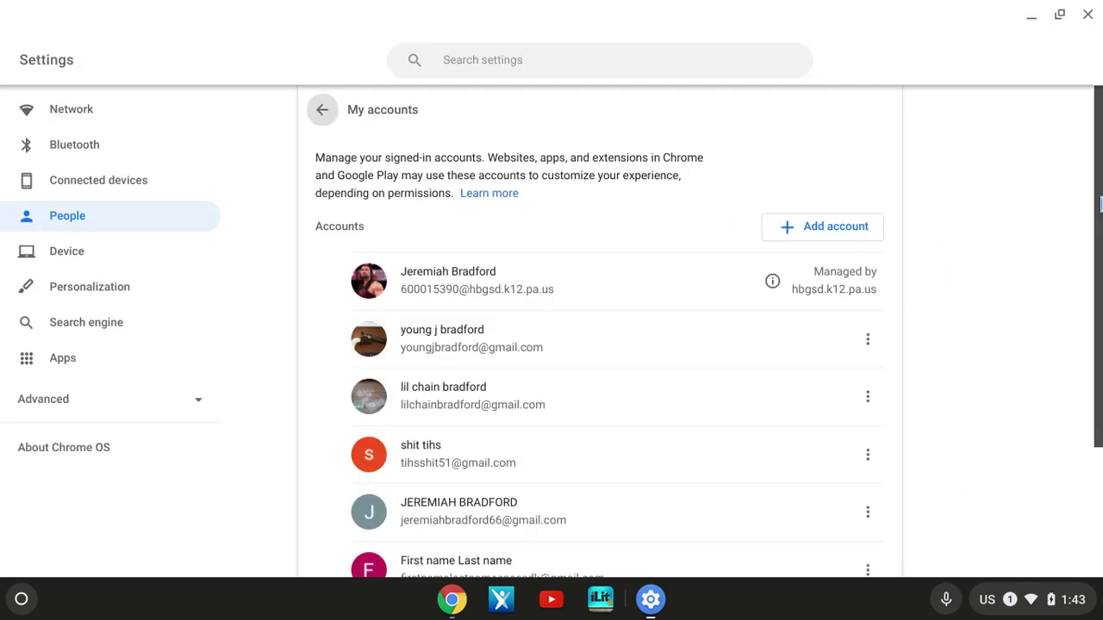
Add an account under My accounts and choose to create a new Google account
mouse_move(1099, 203)
mouse_down()
mouse_move(1100, 341)
mouse_move(1099, 235)
mouse_up()
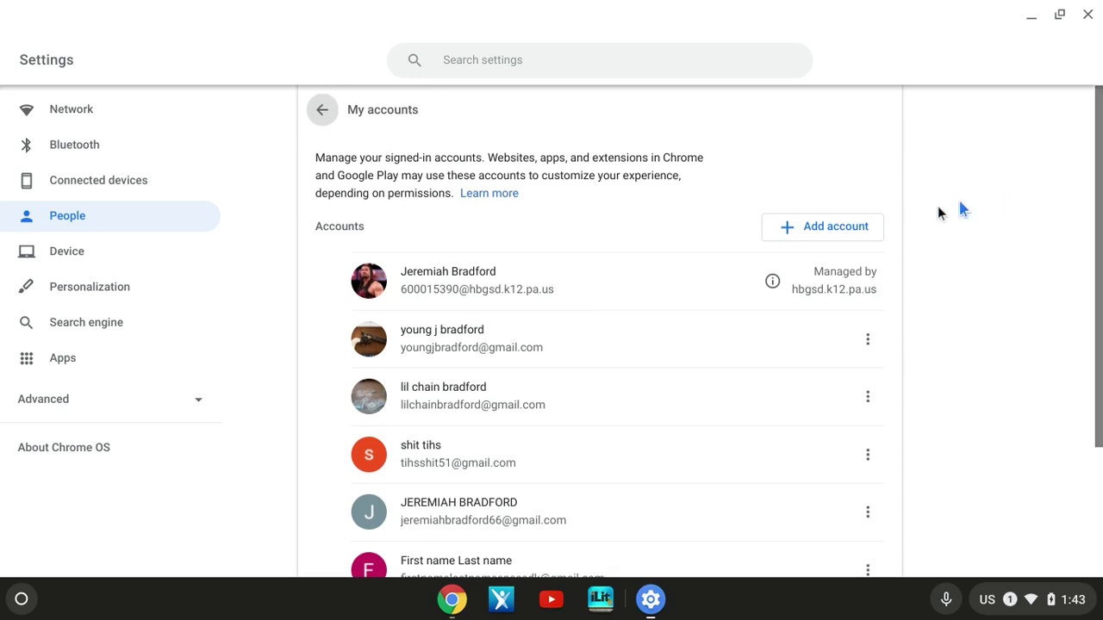
click(787, 227)
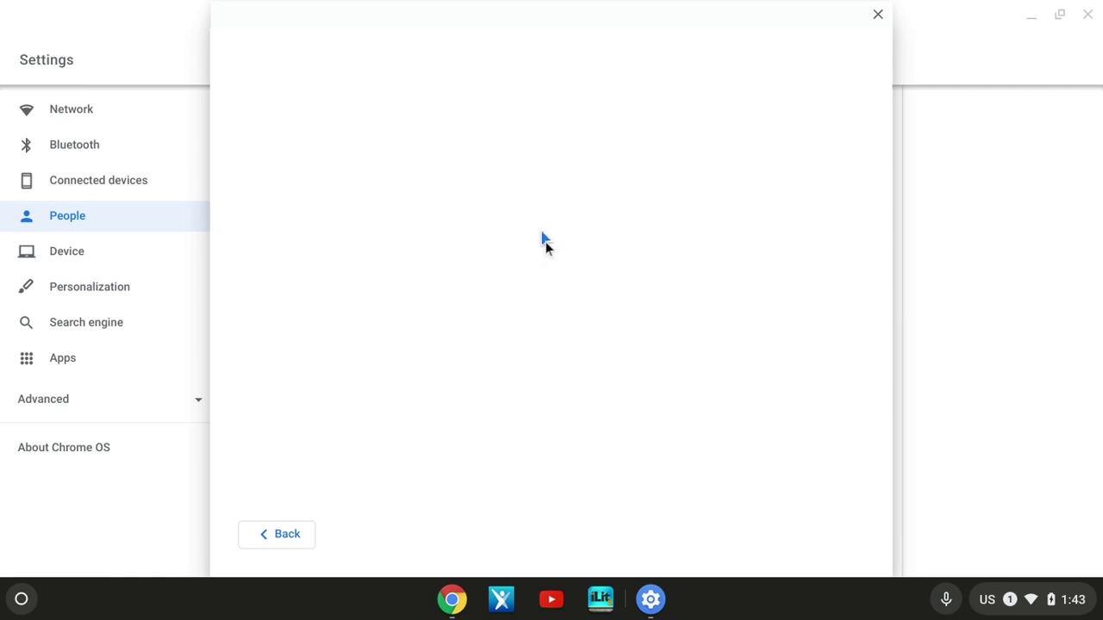
click(541, 254)
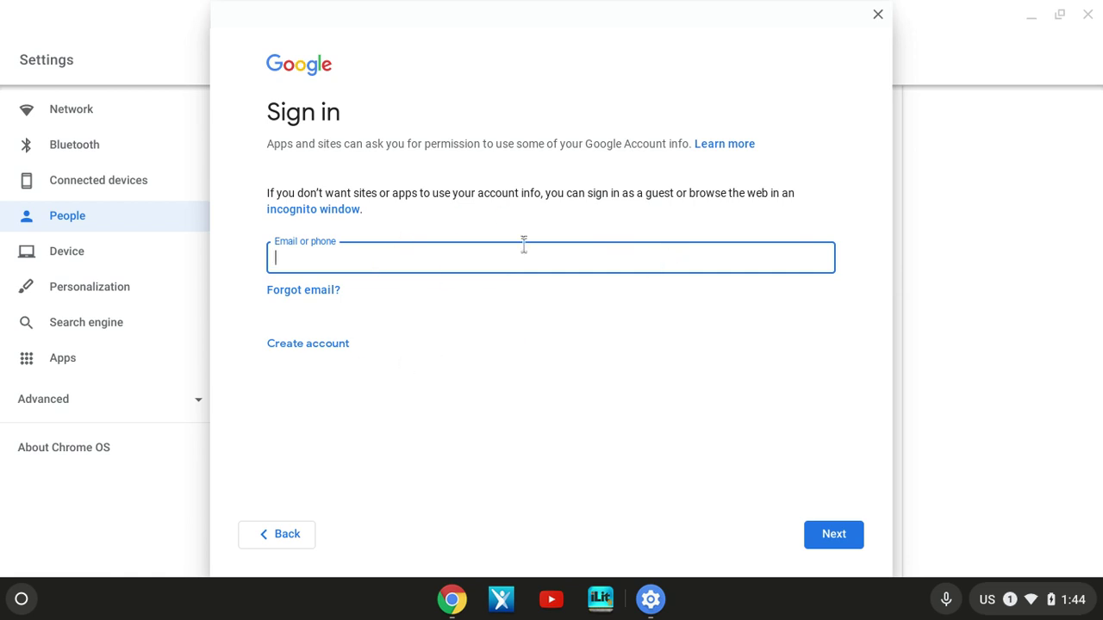
click(306, 346)
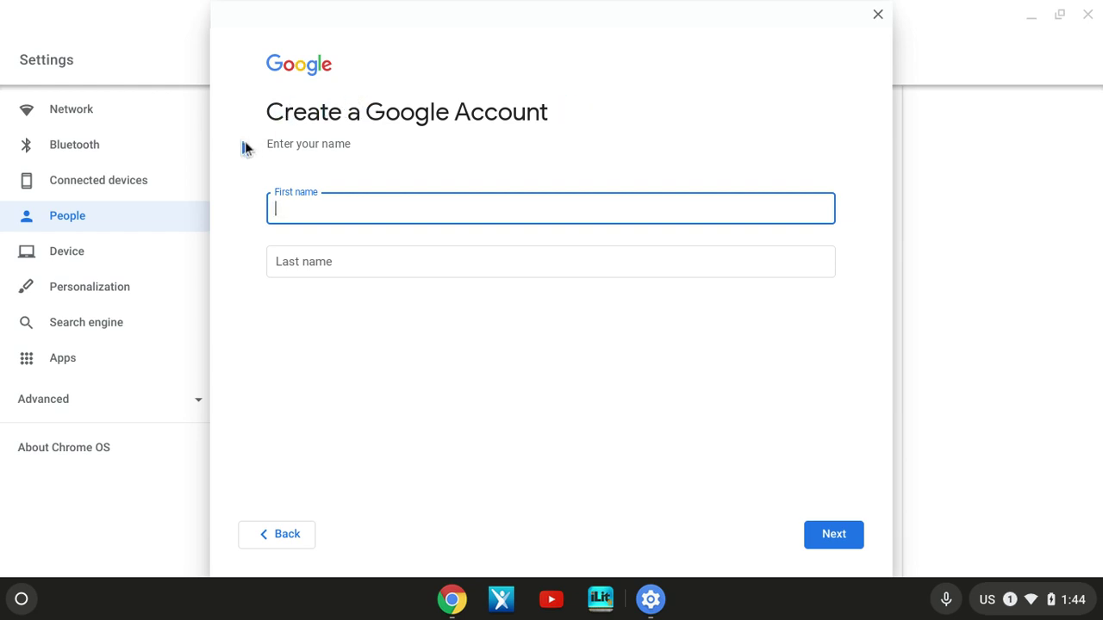
text(Jeremiah)
Enter last name 'B' on the name form and submit it
click(409, 263)
text(Bradford)
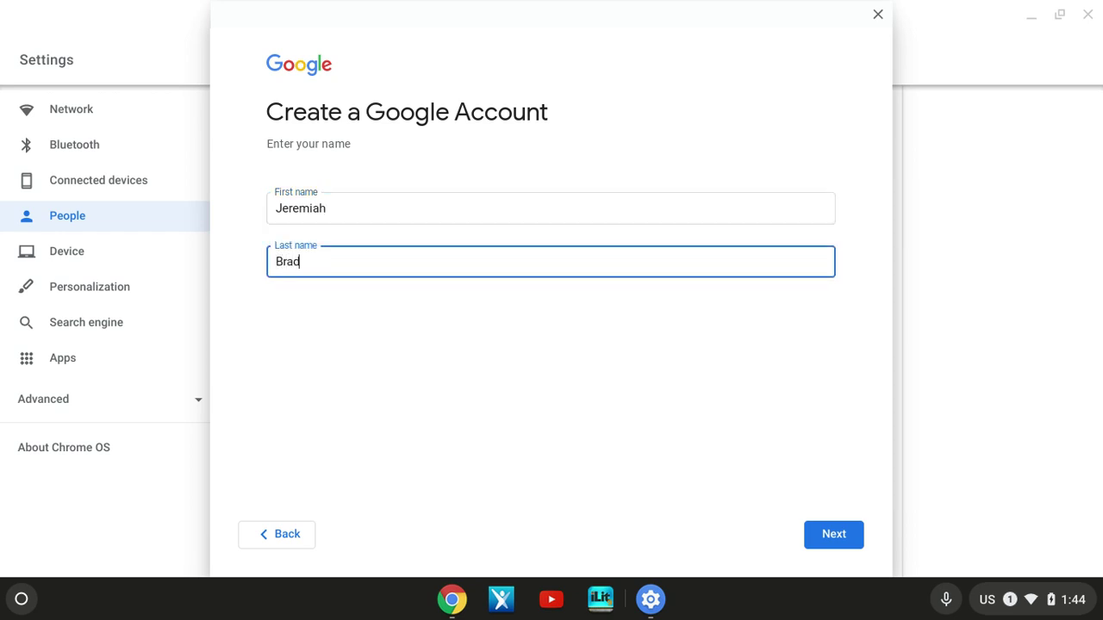
click(823, 540)
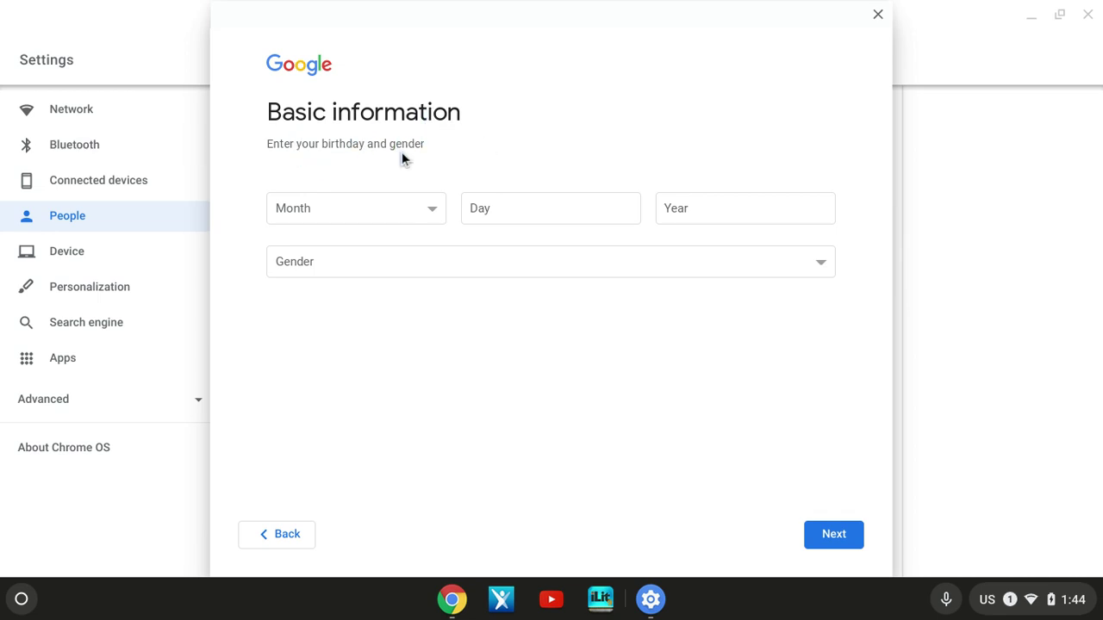
Set the birth month to January and the birth day to 1
click(429, 222)
click(510, 197)
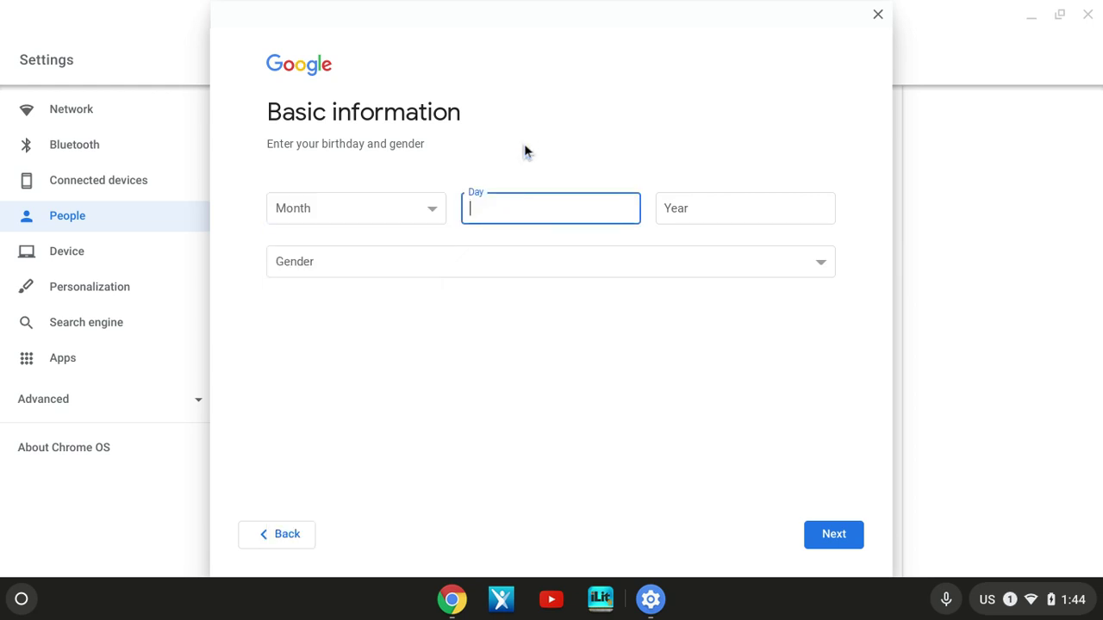
click(436, 213)
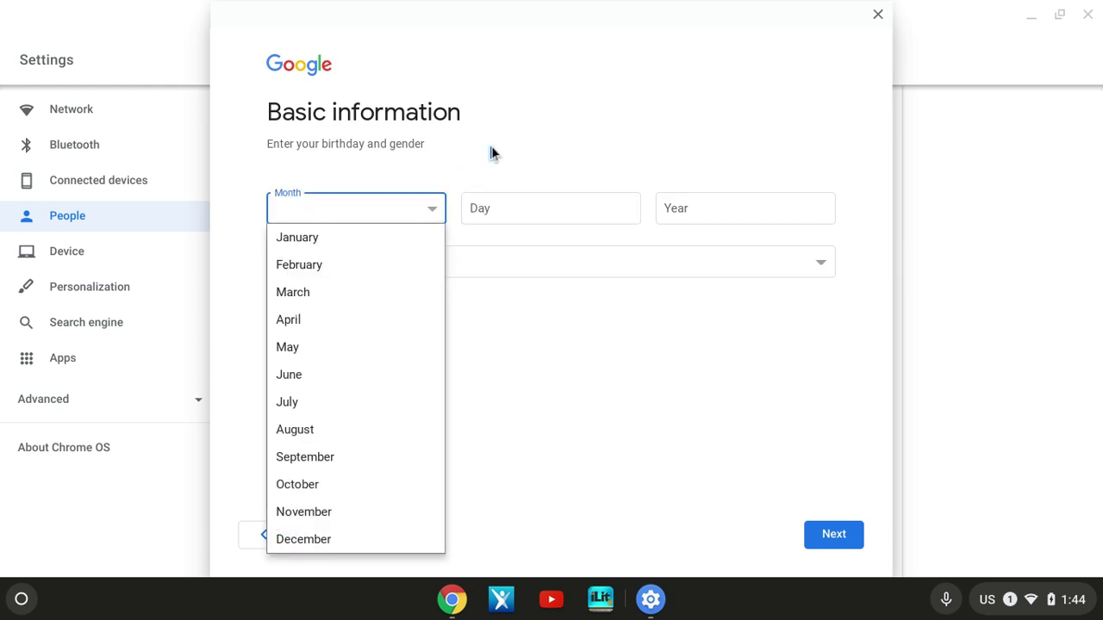
click(487, 155)
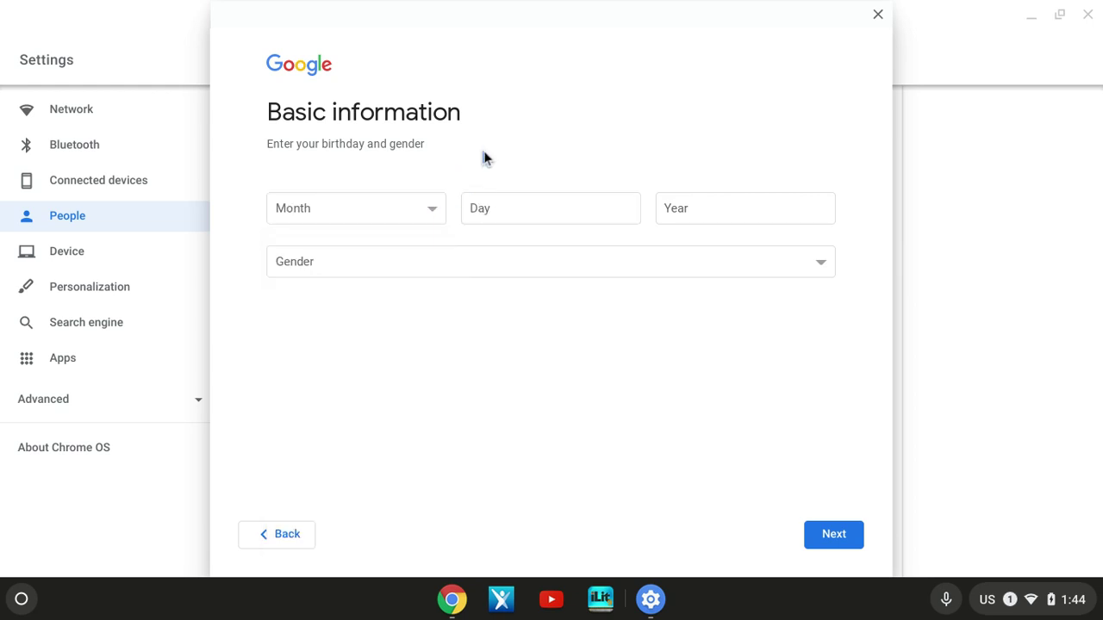
click(430, 212)
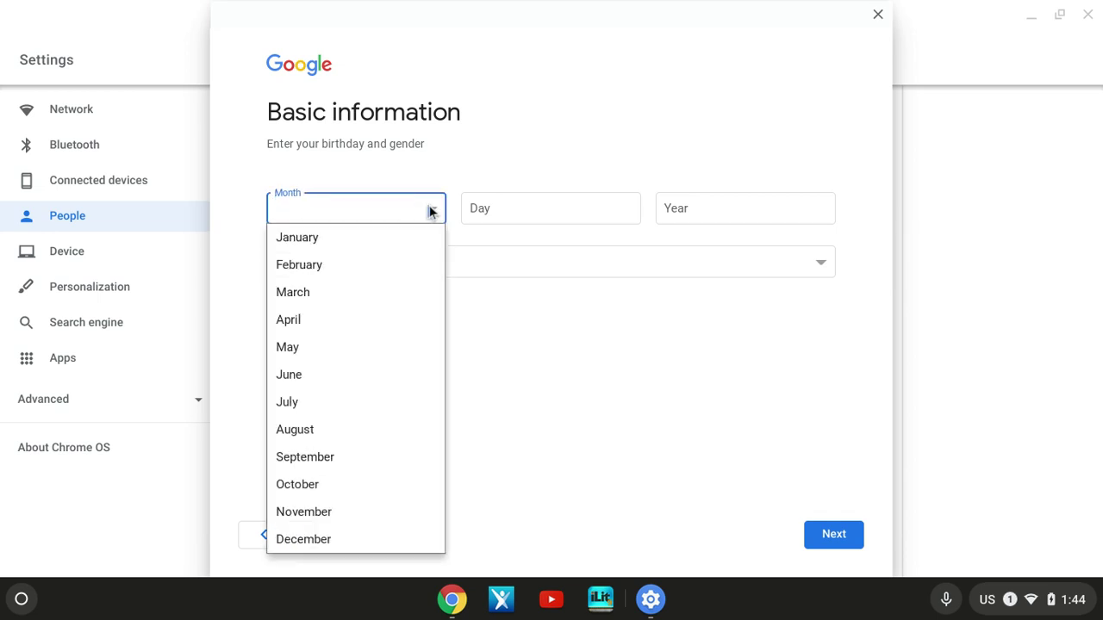
click(349, 244)
click(517, 209)
text(1)
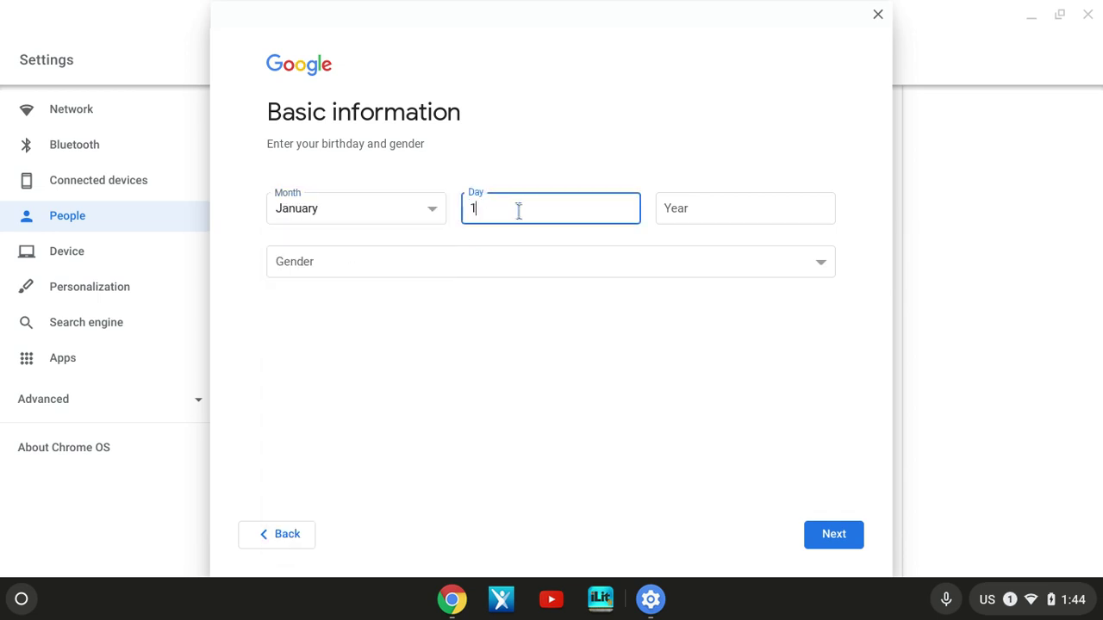
Enter birth year 1987, choose Male as gender, and submit
click(711, 214)
text(1987)
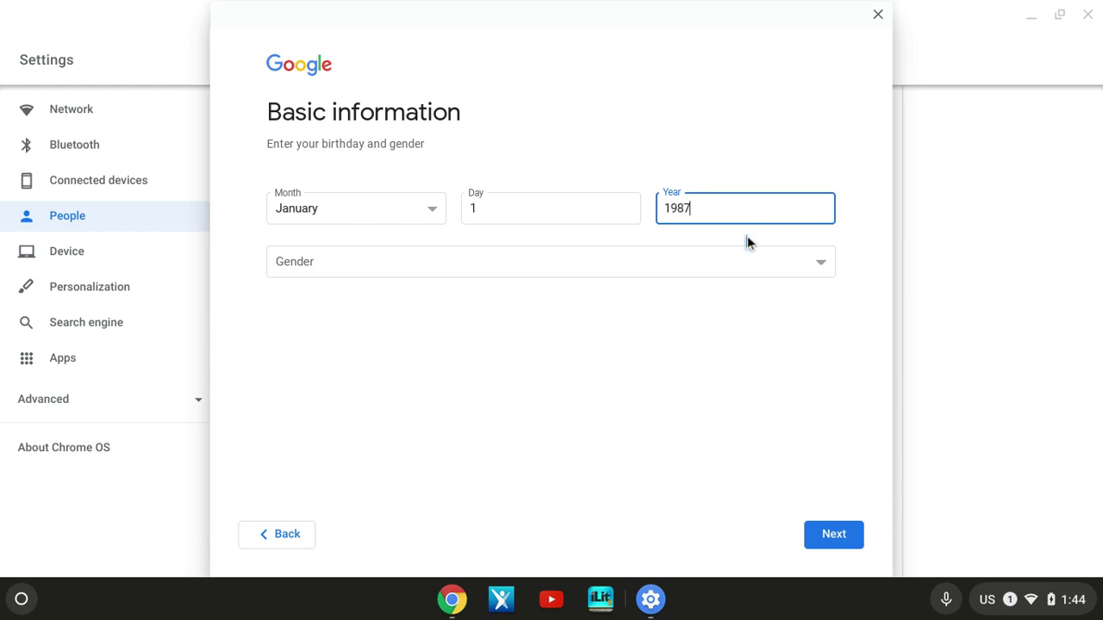
click(785, 262)
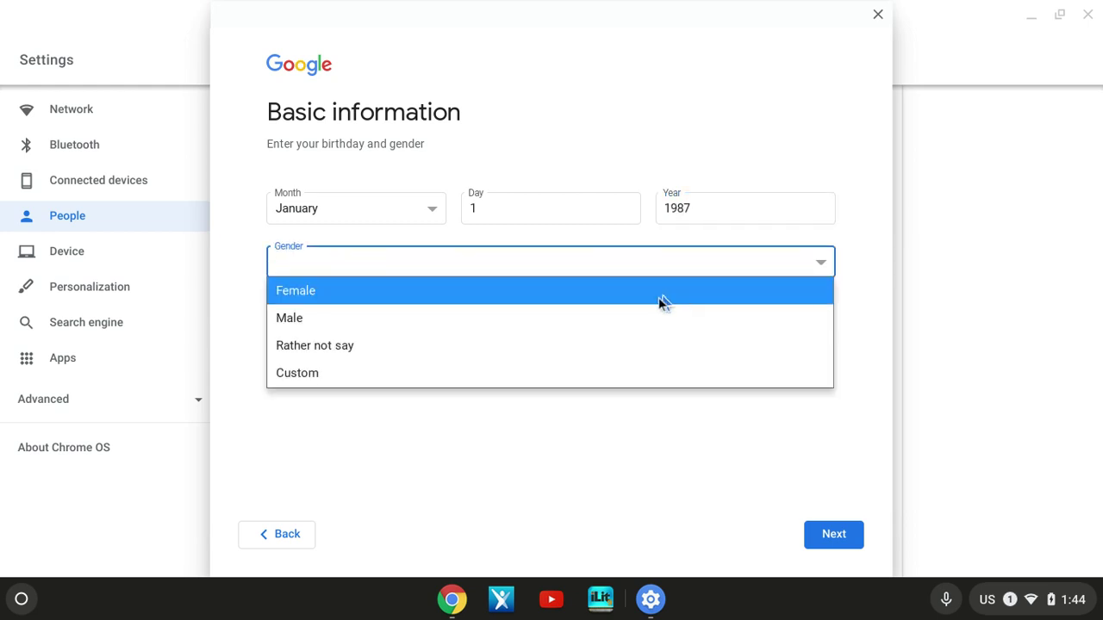
click(610, 322)
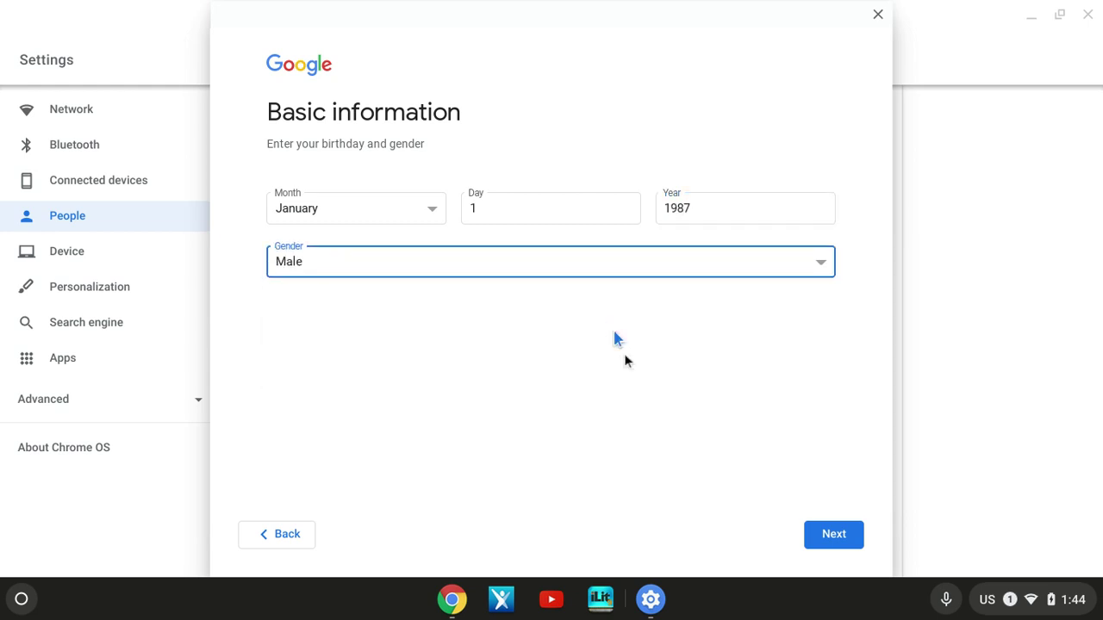
click(832, 535)
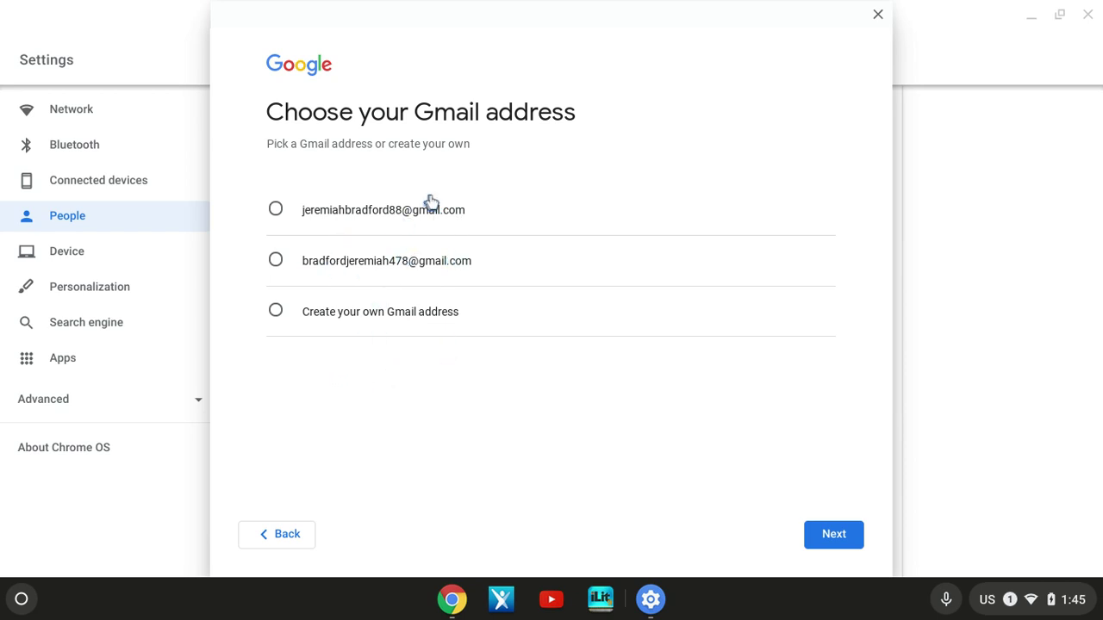
Try a custom Gmail address, then return to the first suggested address and continue
click(370, 212)
click(276, 311)
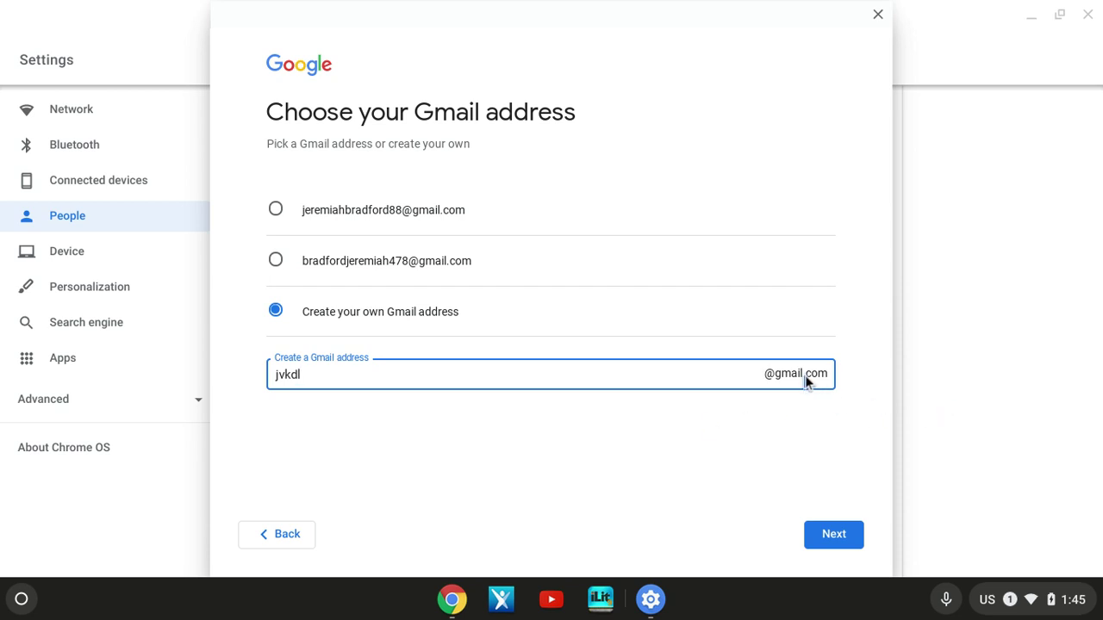
click(479, 230)
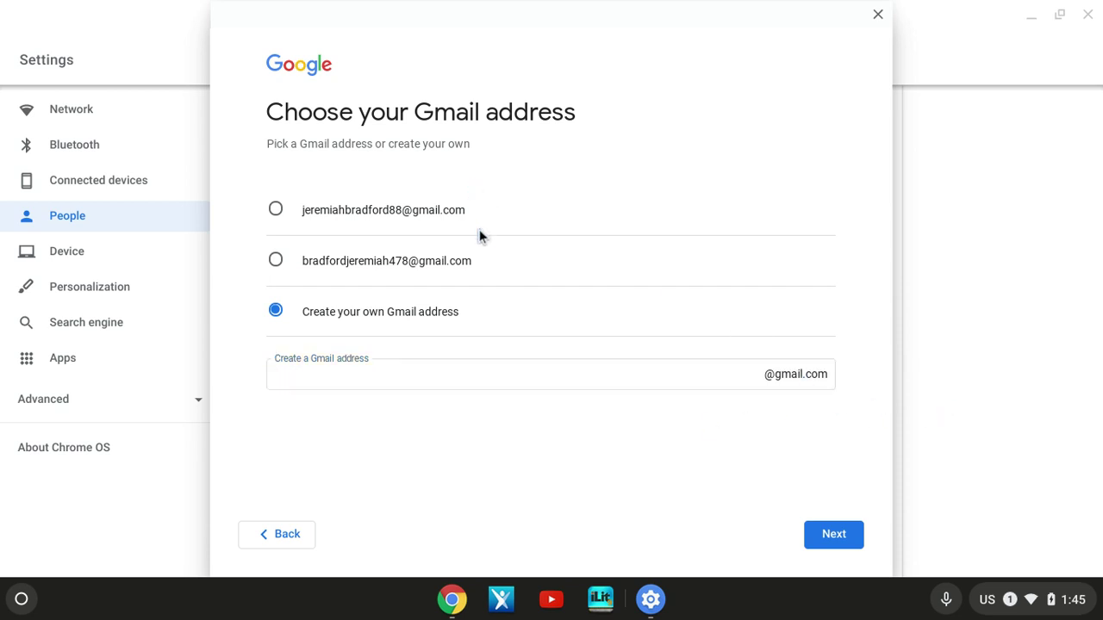
click(274, 213)
click(822, 534)
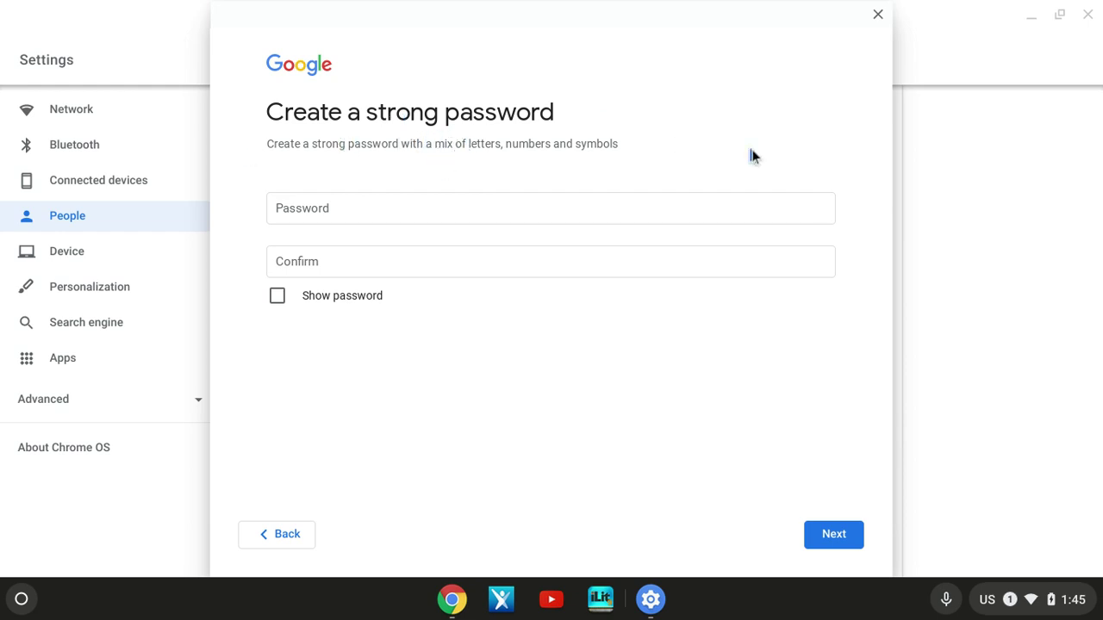
Enter and confirm a password for the new account, then submit it
click(525, 220)
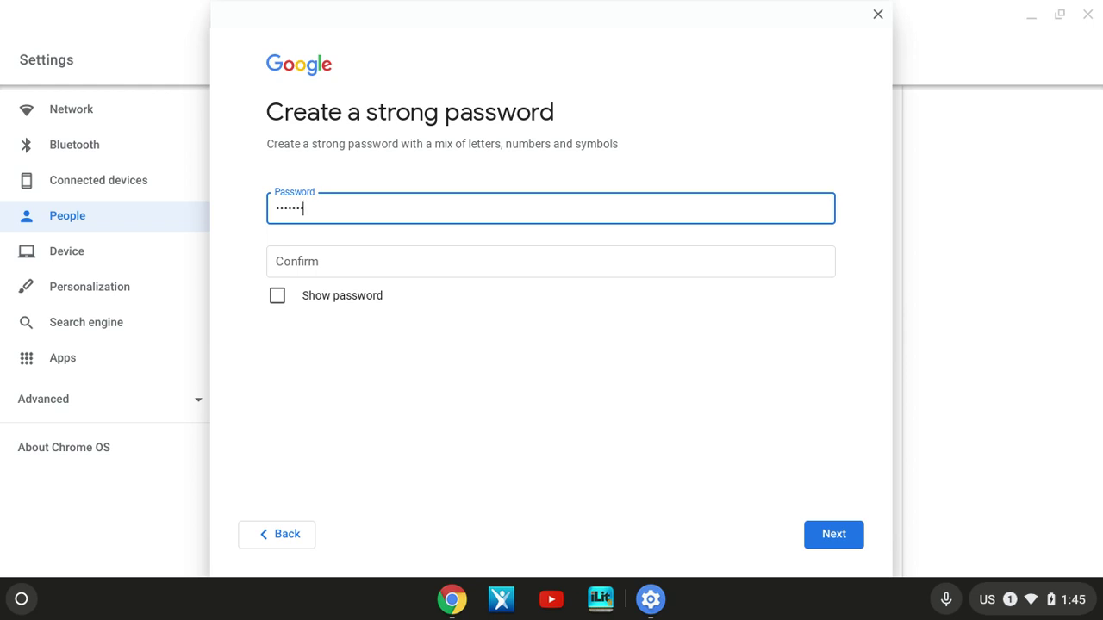
click(473, 266)
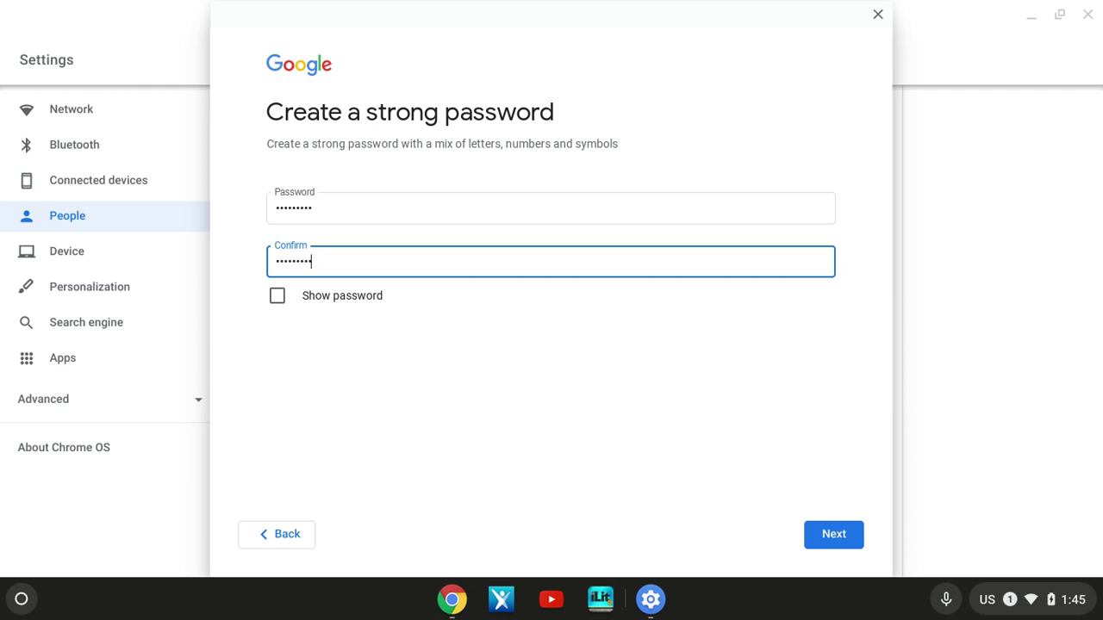
click(615, 441)
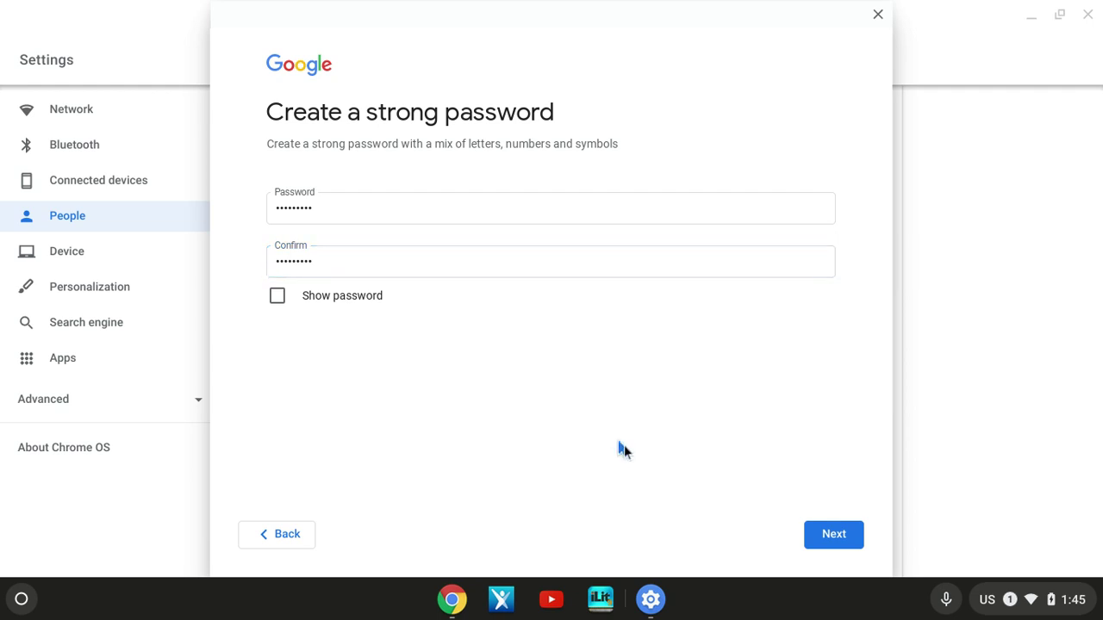
click(552, 272)
click(606, 385)
click(834, 538)
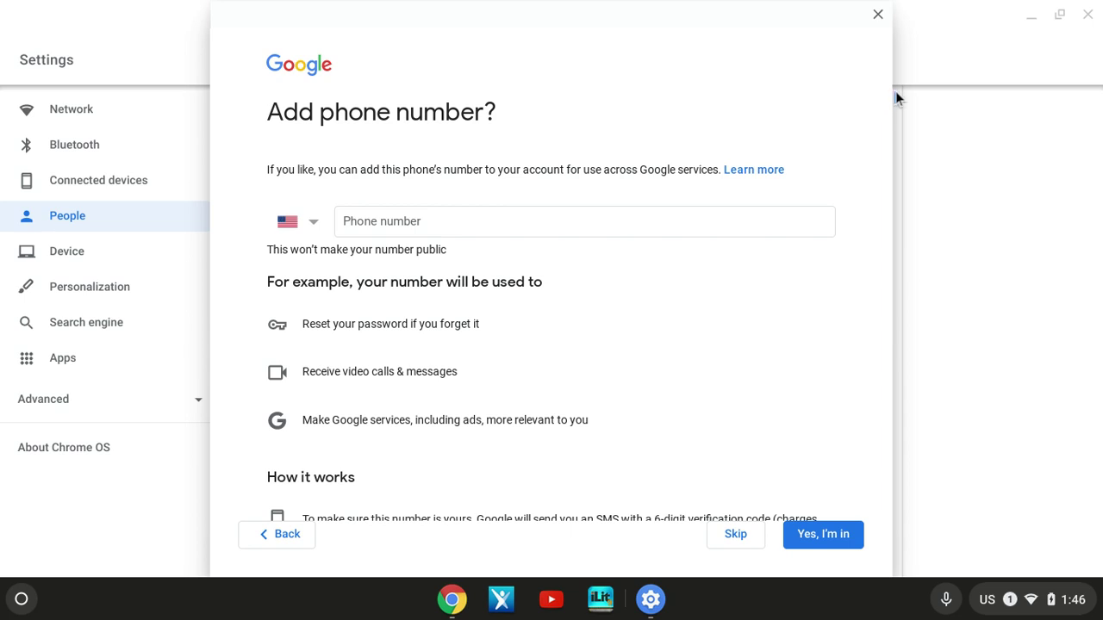
Leave the phone number empty and skip the Add phone number step
click(710, 220)
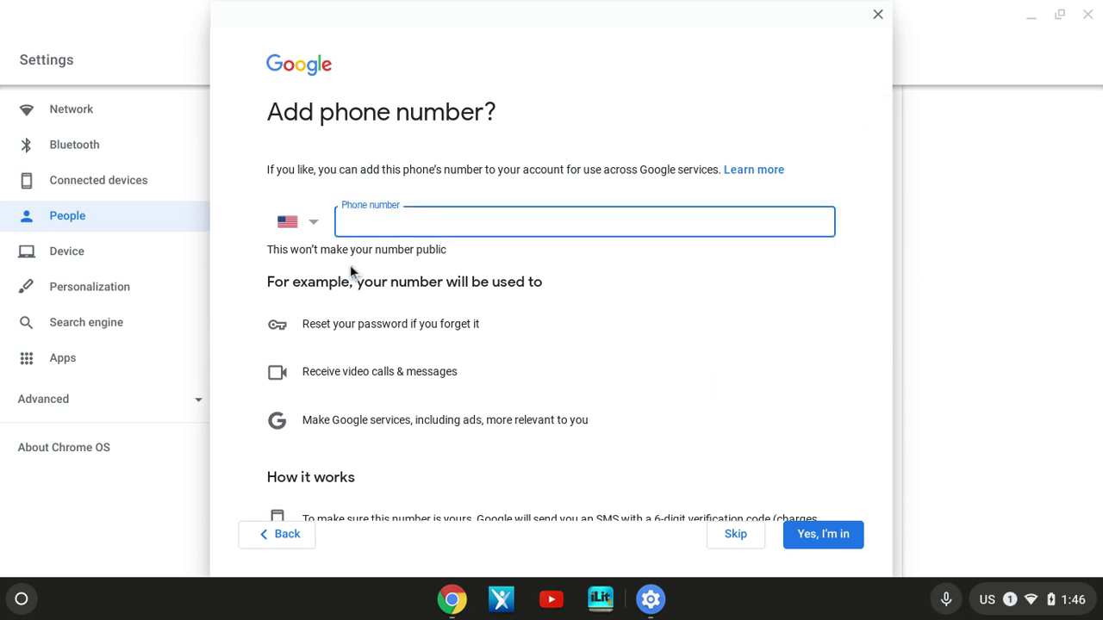
click(793, 289)
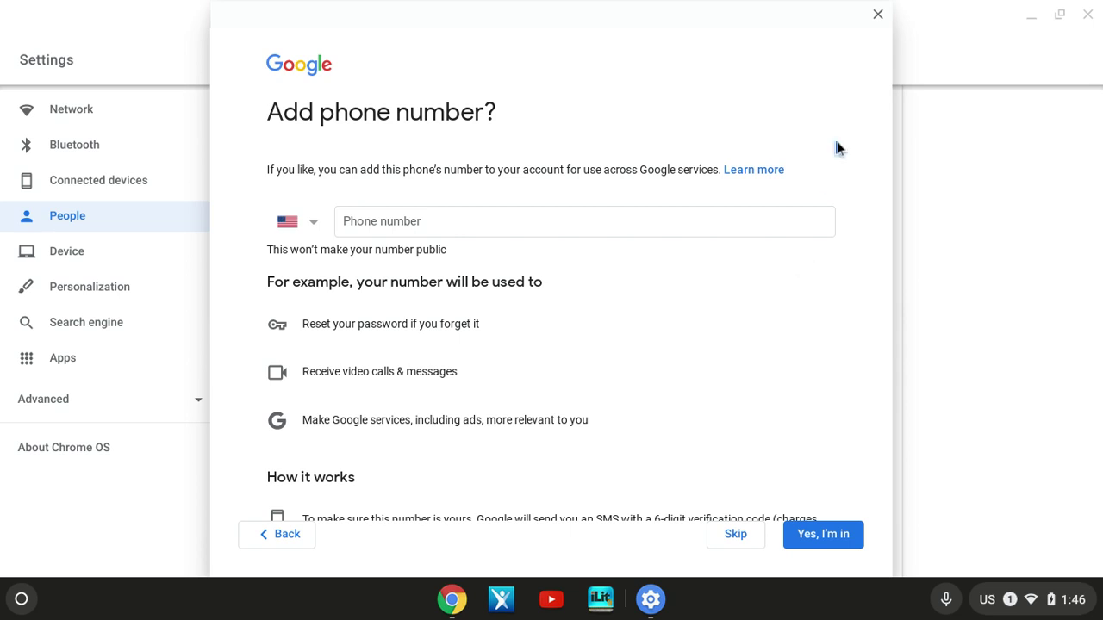
scroll(840, 149, down, 1)
scroll(841, 148, down, 3)
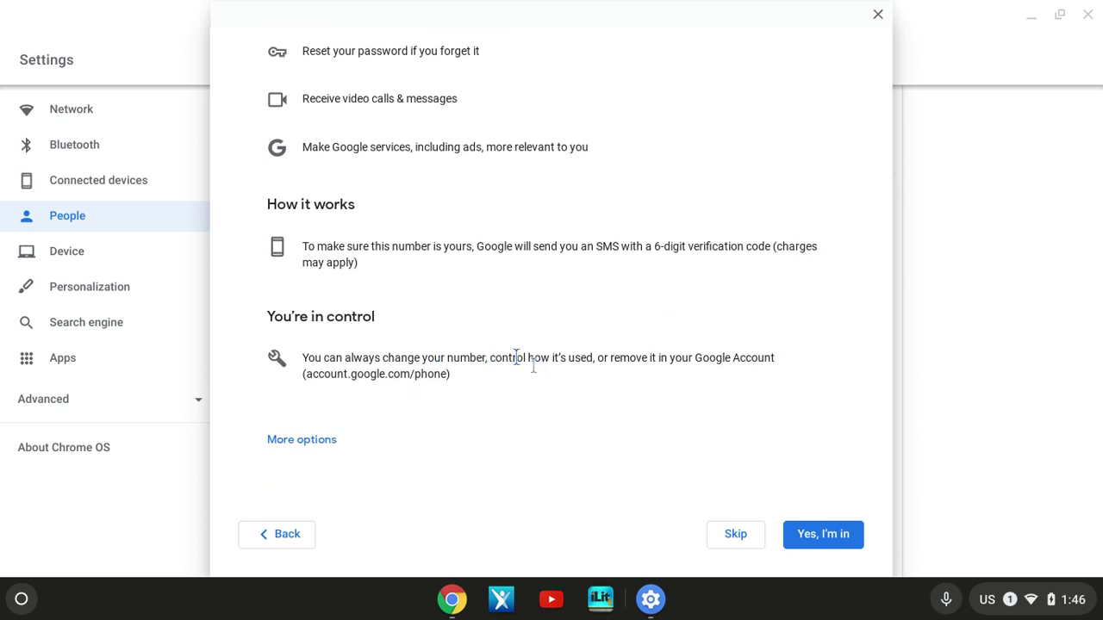
click(728, 540)
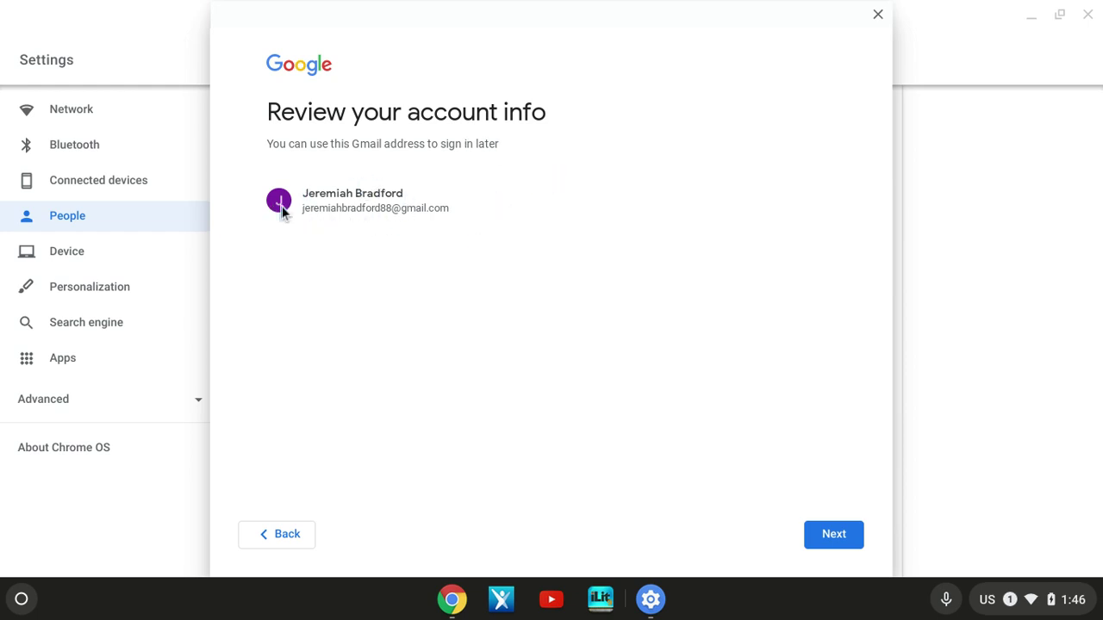
Accept the reviewed account info and agree to Google's Privacy and Terms
click(834, 536)
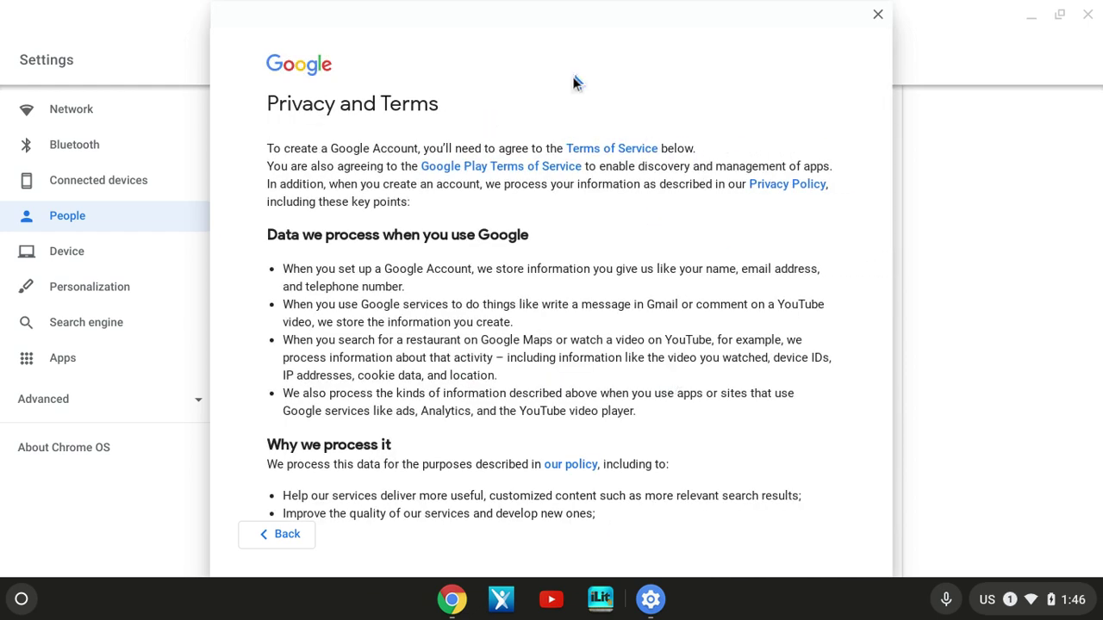
mouse_move(888, 65)
mouse_down()
mouse_move(898, 81)
mouse_move(850, 369)
mouse_up()
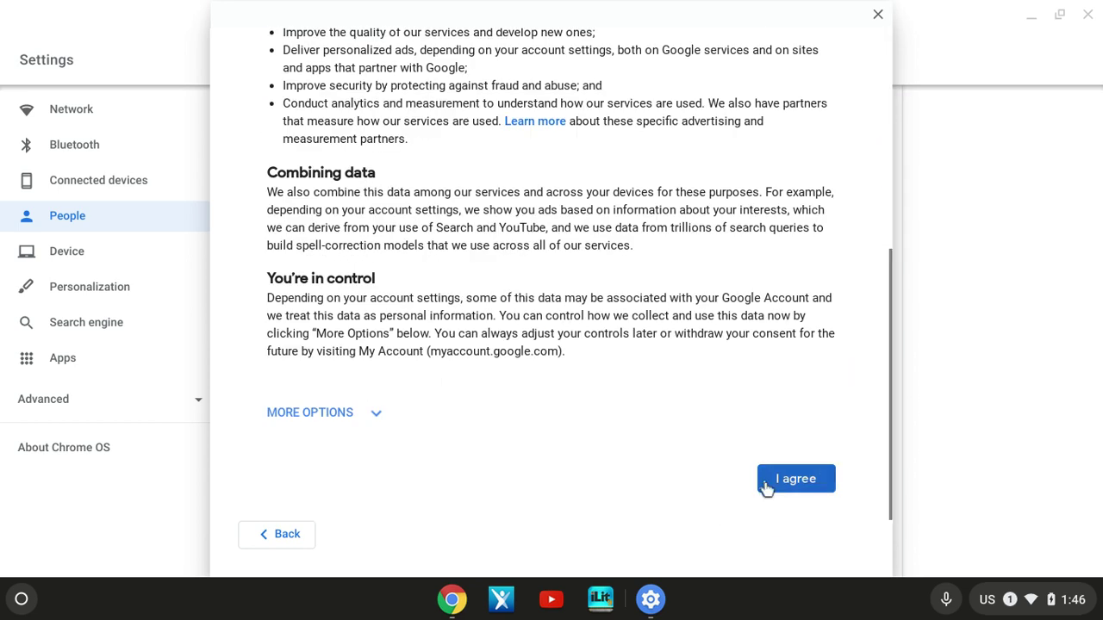
click(786, 481)
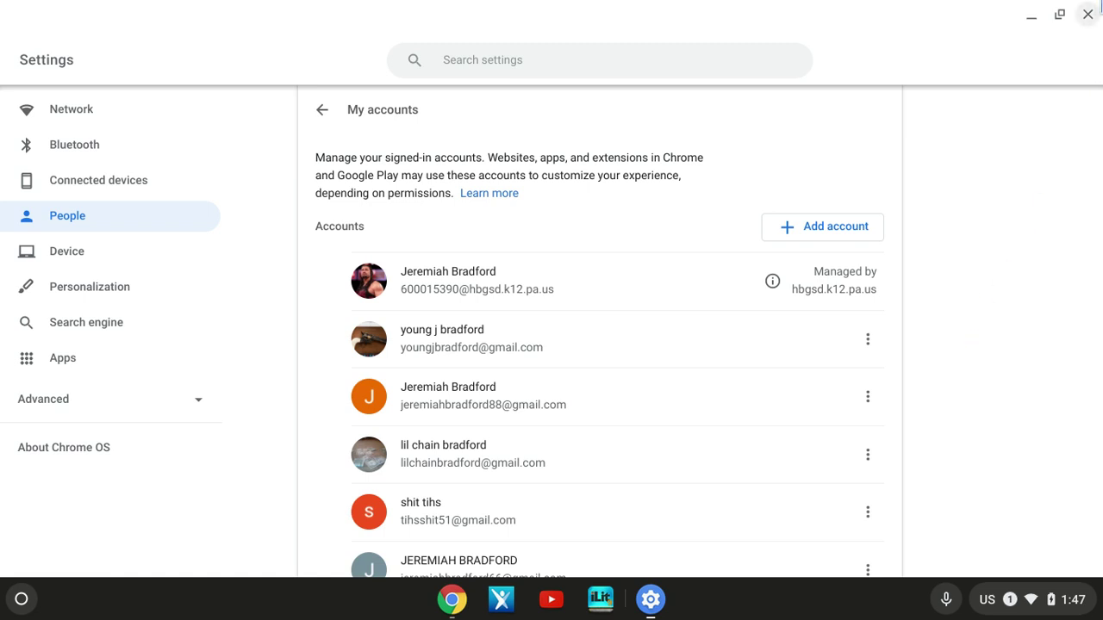
Close the Settings window to return to Chrome
click(1091, 13)
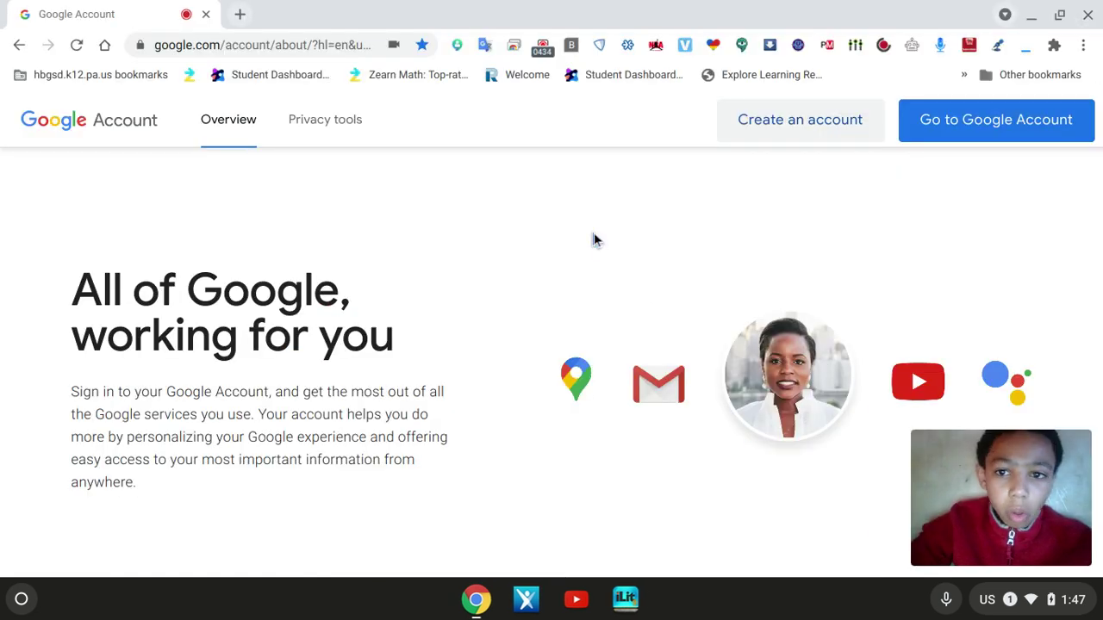